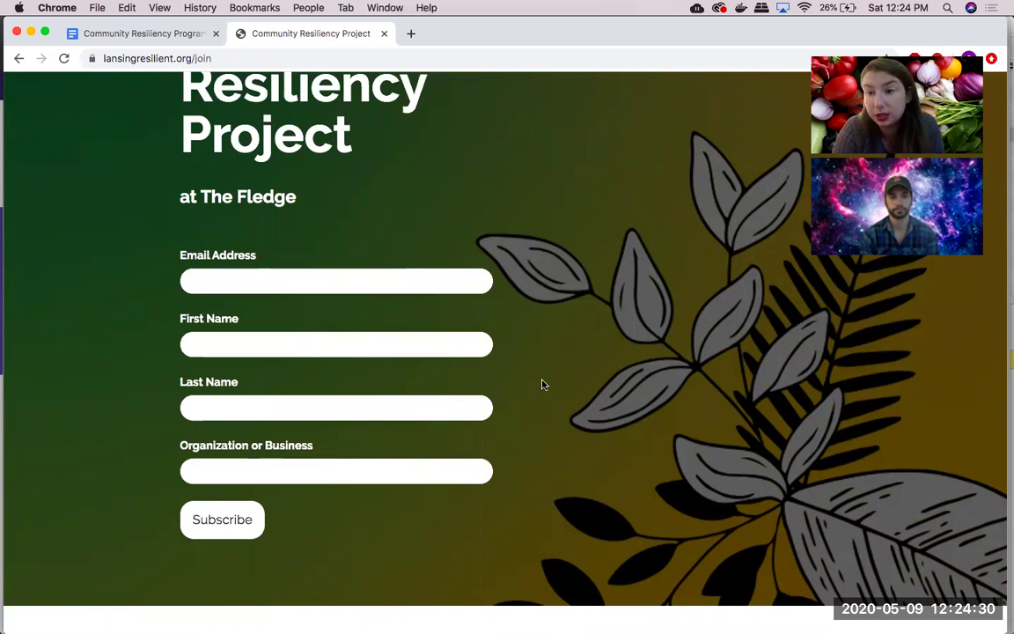
- Look over the survey topics on the Community Resiliency Project join page and open the Social Equity Survey
scroll(553, 456, down, 3)
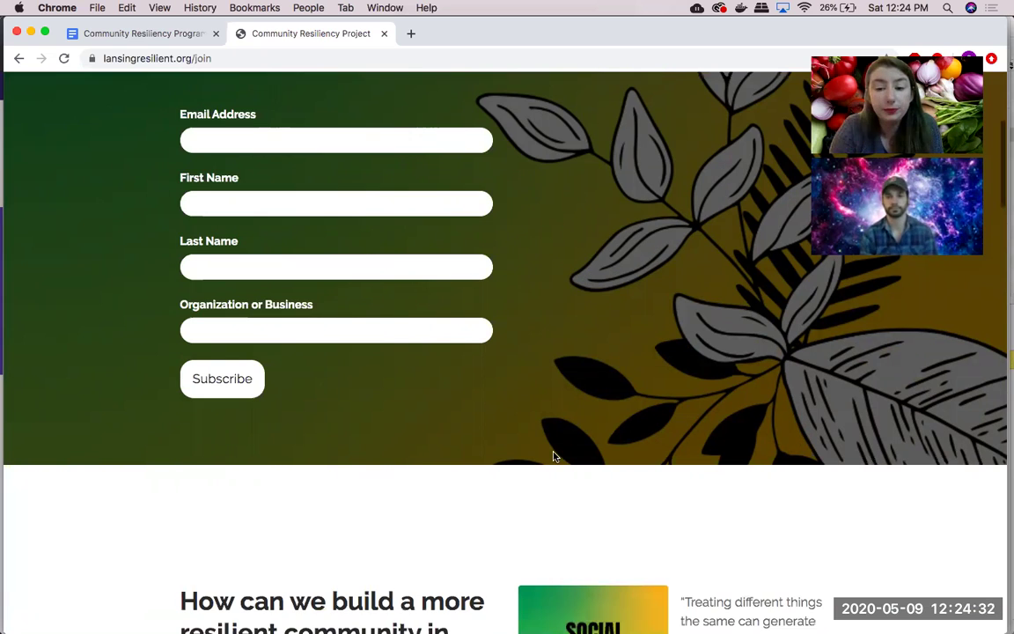
scroll(672, 274, down, 8)
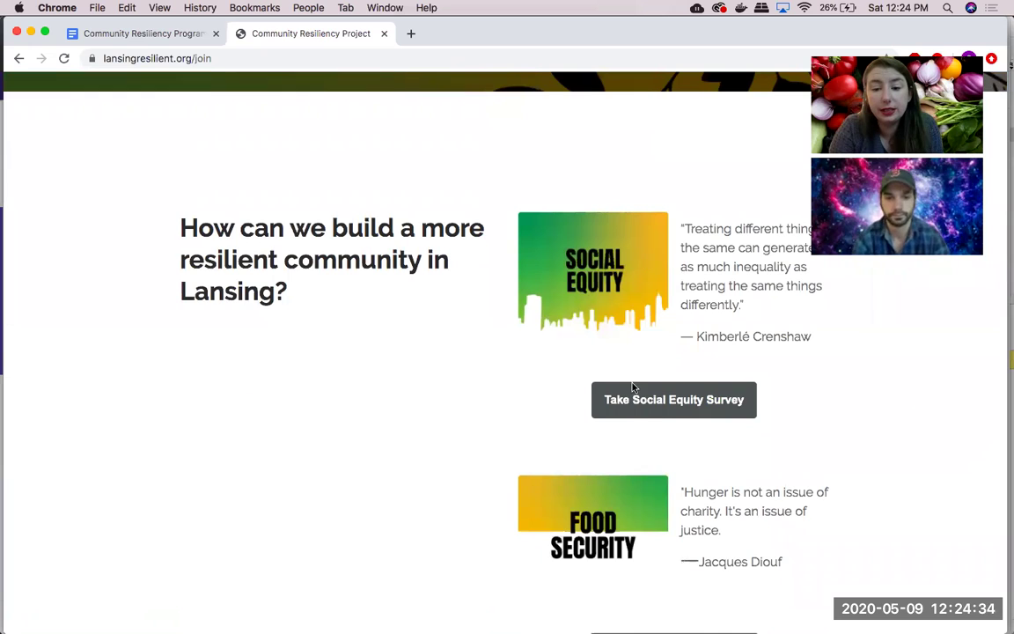
scroll(638, 482, up, 1)
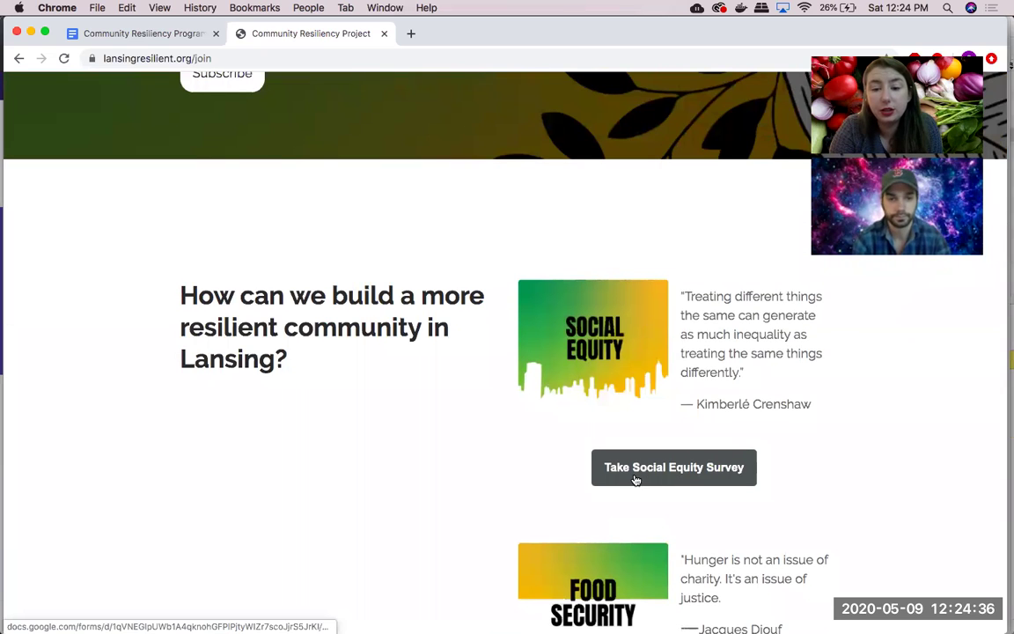
scroll(669, 462, down, 5)
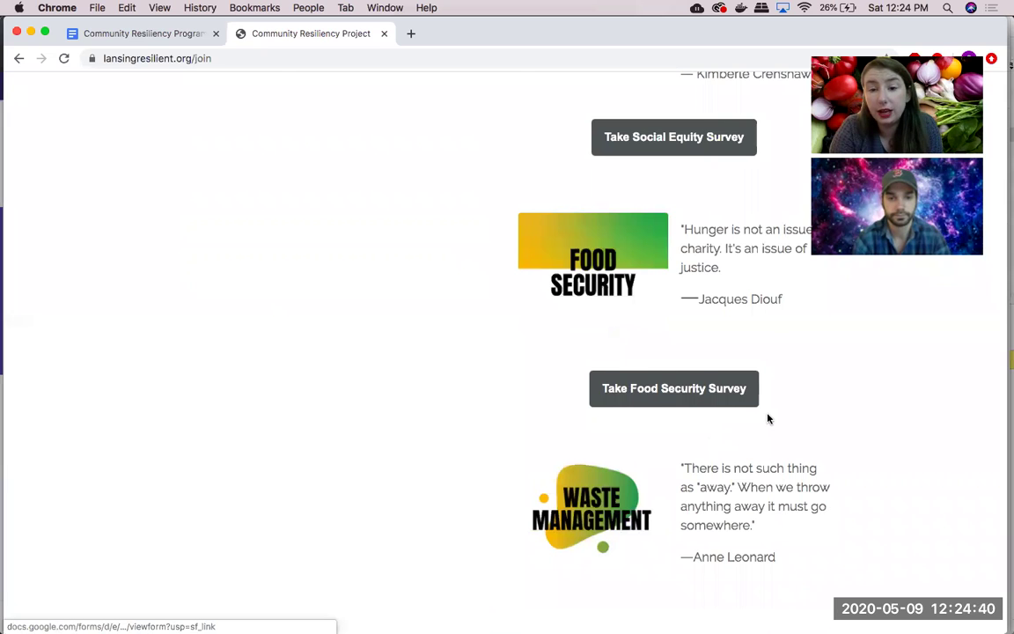
scroll(768, 419, up, 2)
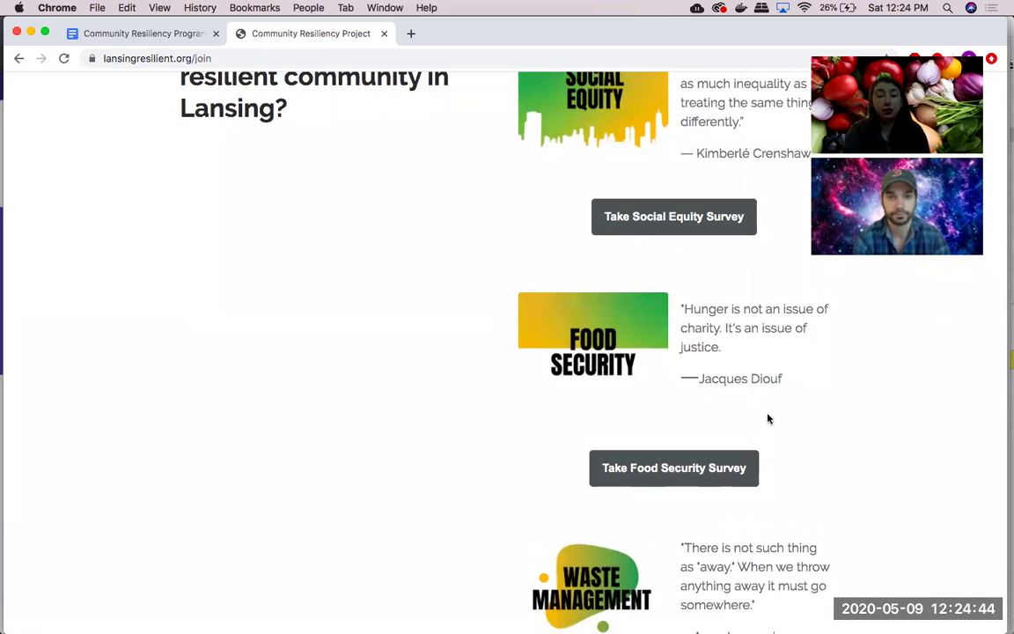
scroll(768, 419, up, 1)
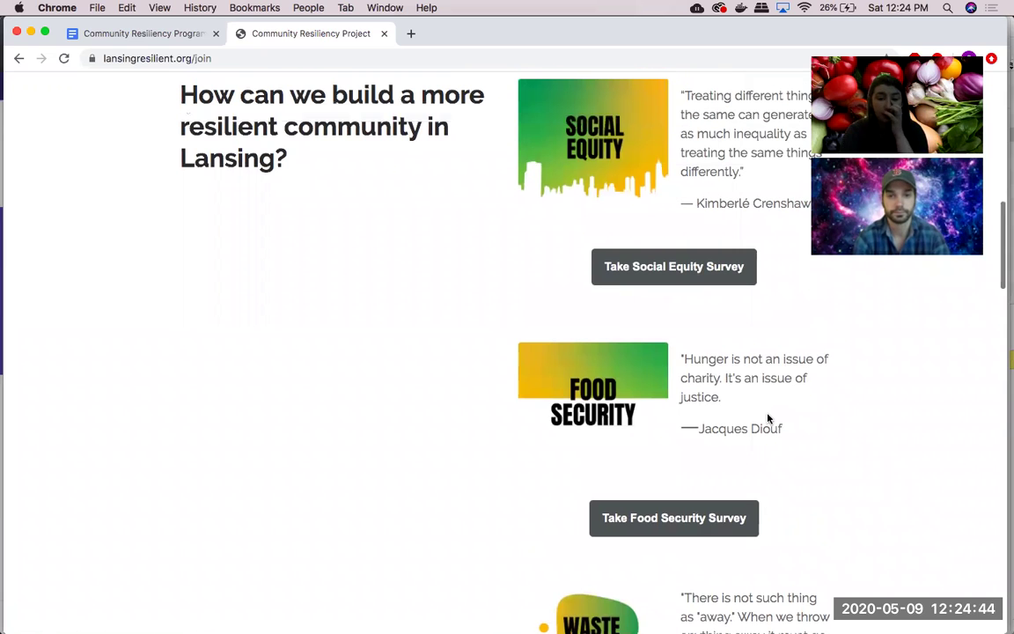
click(700, 267)
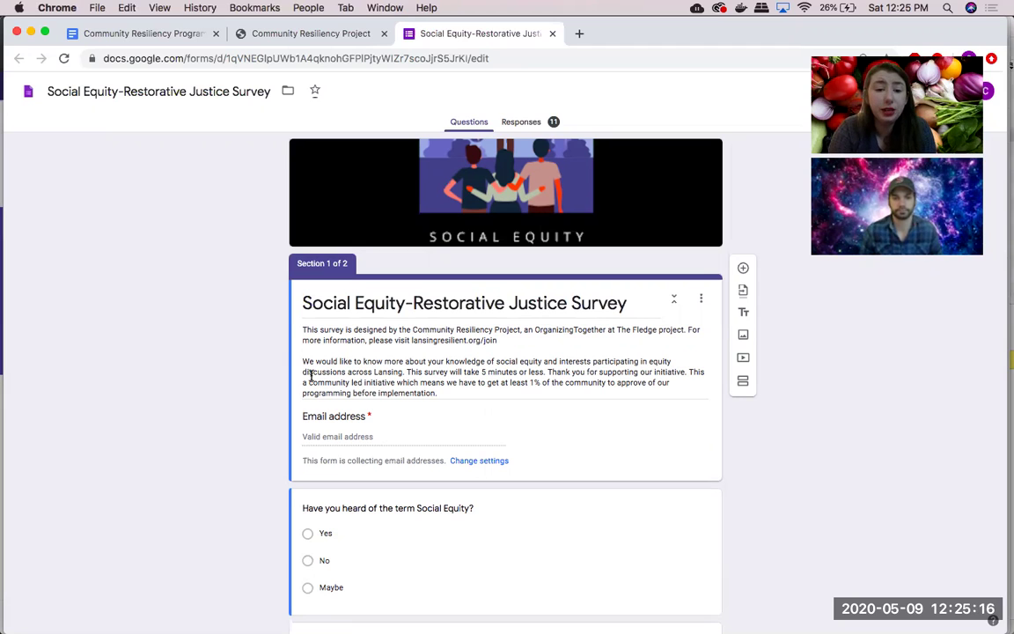
- Review the Social Equity-Restorative Justice Survey from its introduction through the last question of section 2
scroll(340, 331, down, 2)
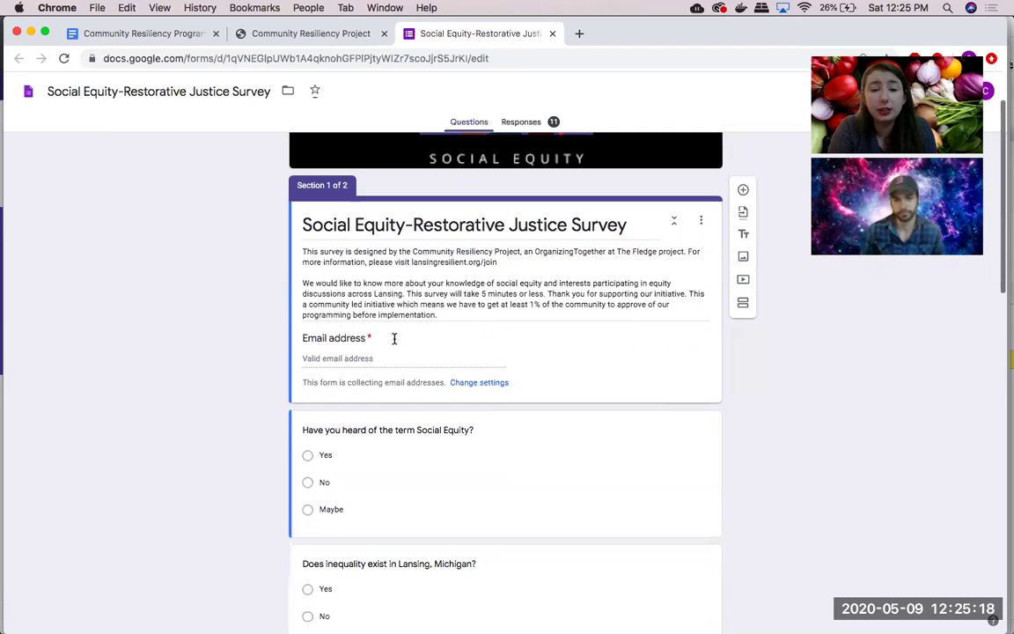
scroll(490, 419, down, 2)
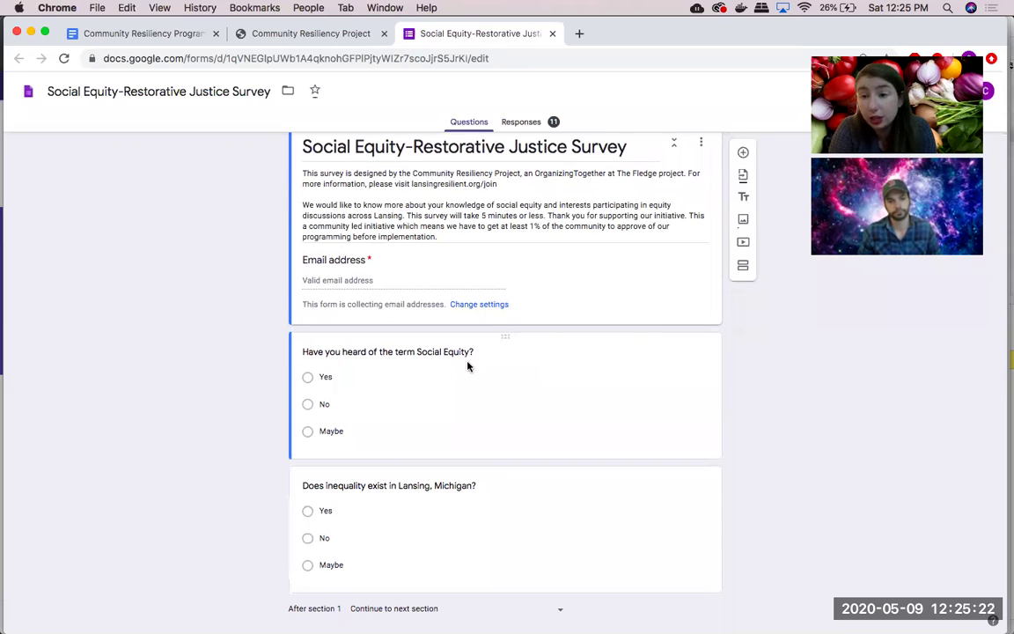
scroll(356, 425, down, 1)
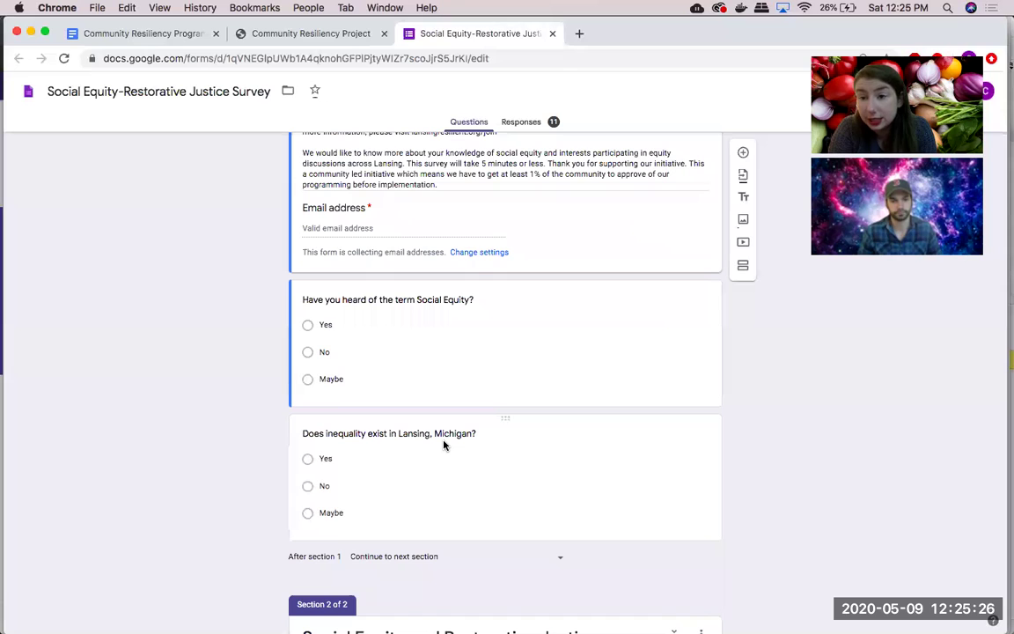
scroll(444, 444, down, 1)
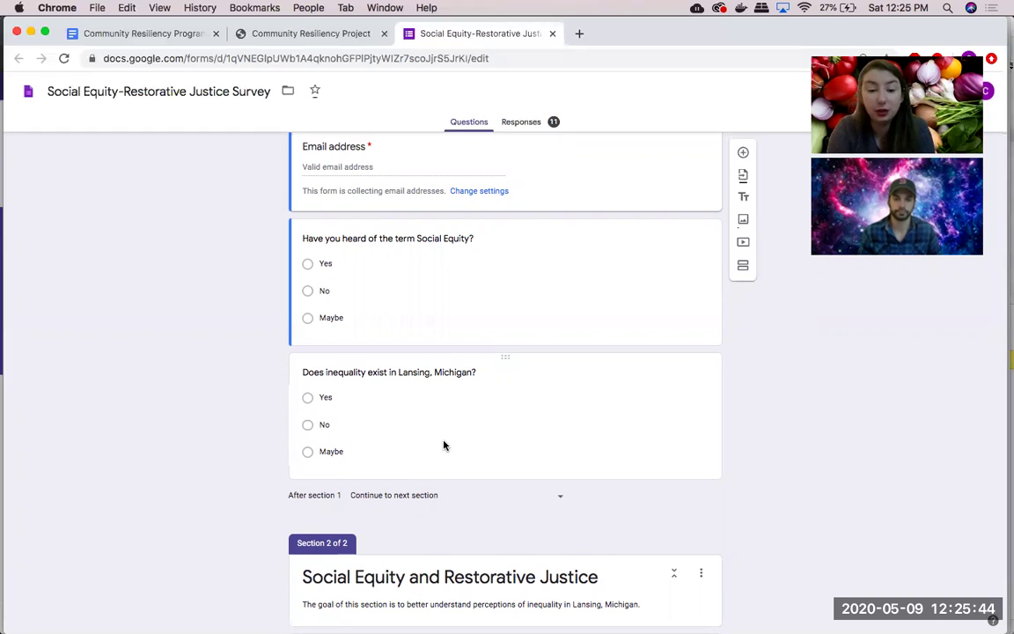
scroll(444, 445, down, 5)
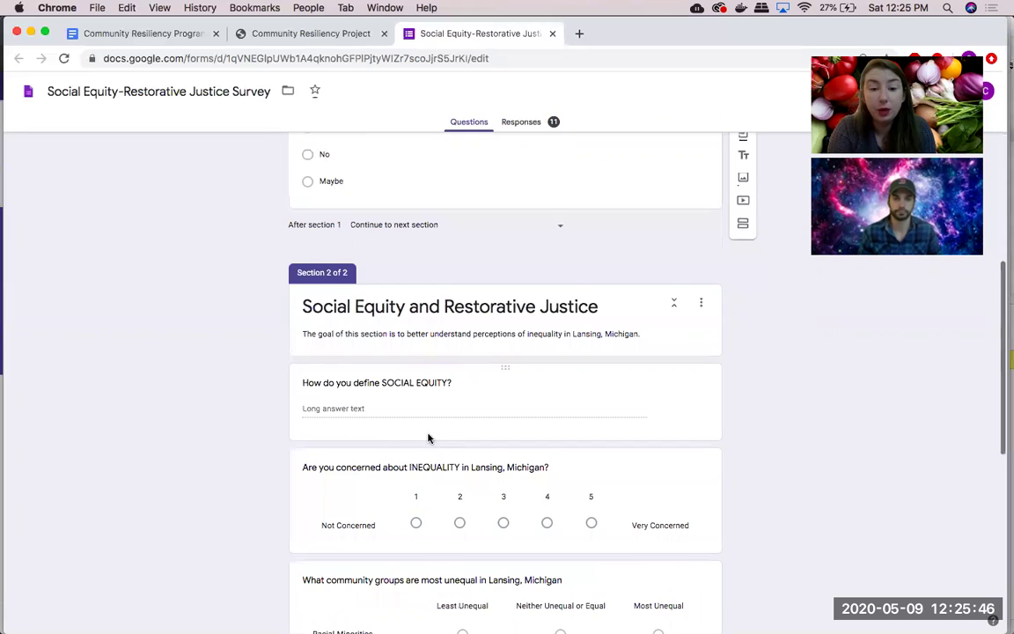
scroll(428, 437, down, 1)
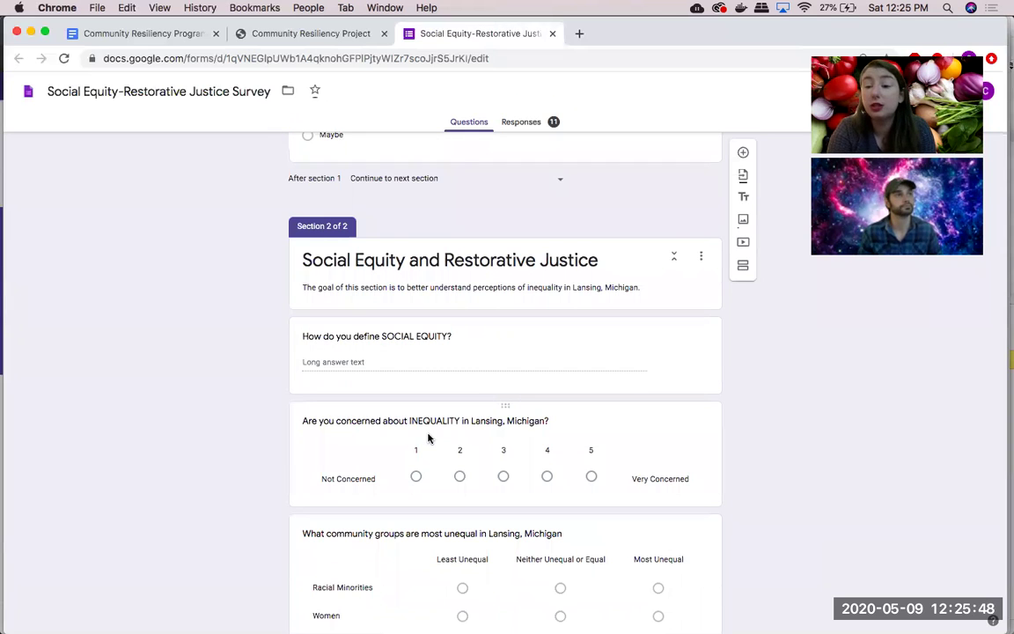
scroll(428, 437, down, 1)
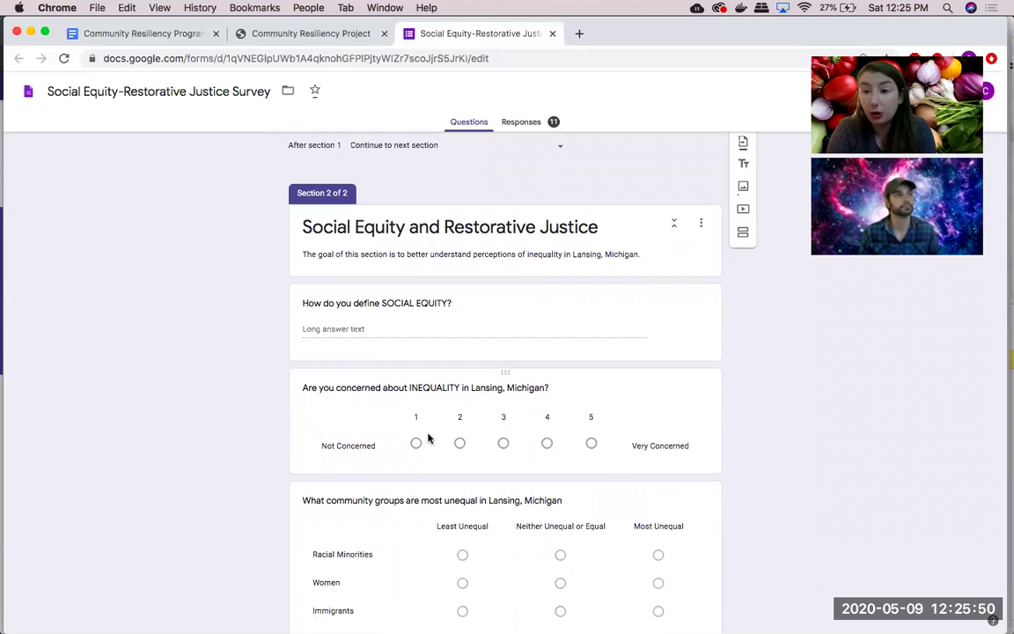
scroll(427, 438, down, 2)
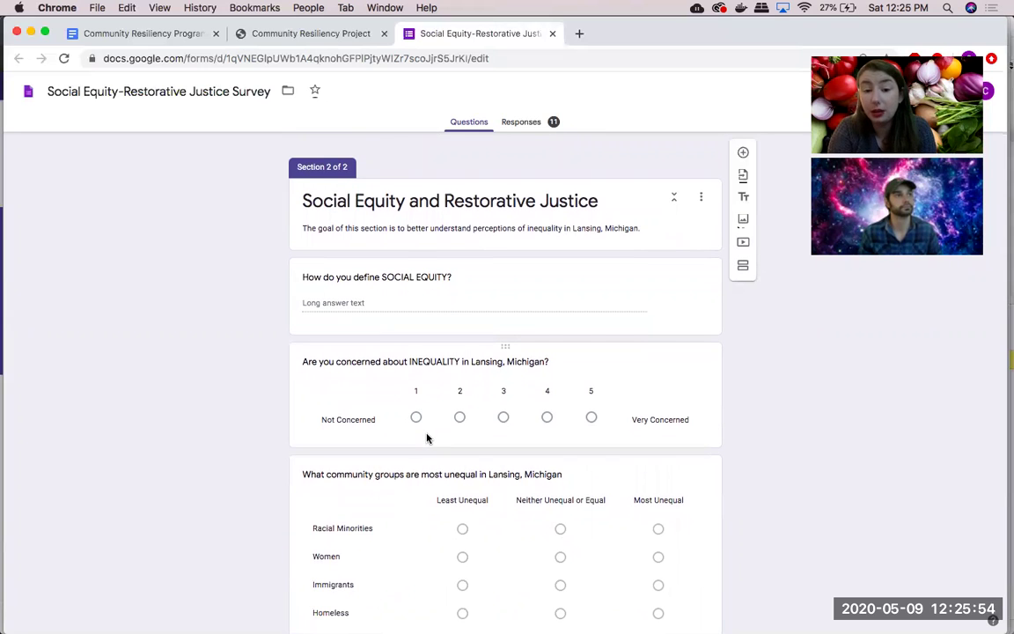
scroll(428, 438, down, 3)
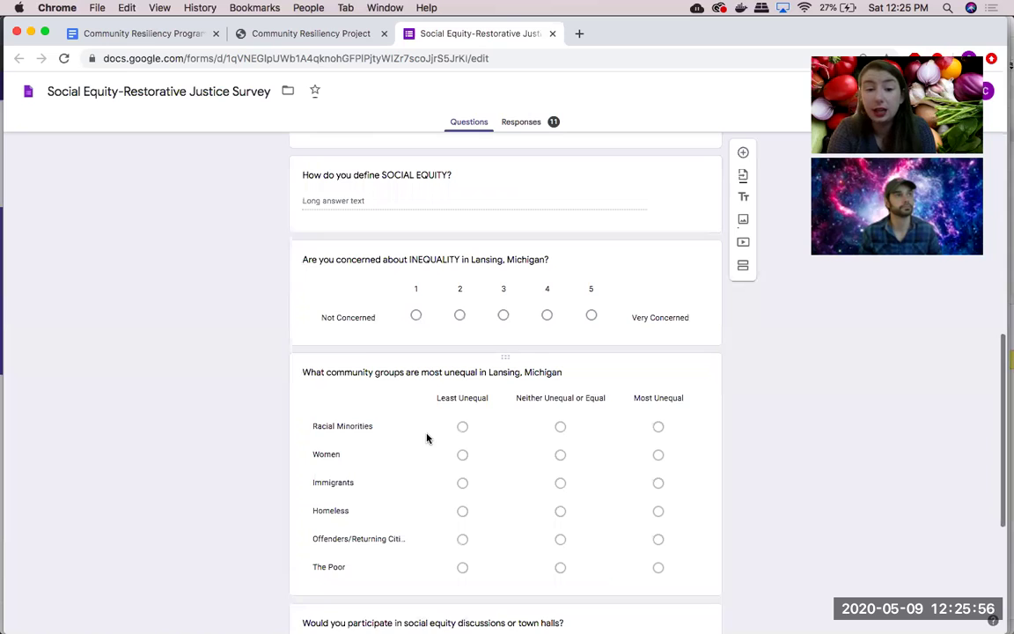
scroll(428, 438, down, 2)
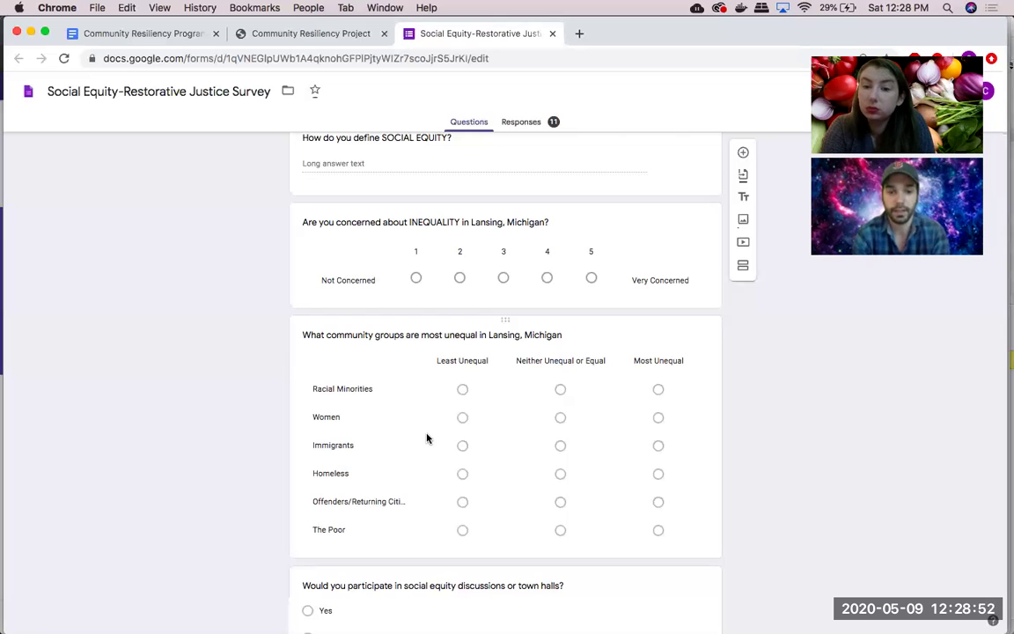
scroll(426, 420, down, 2)
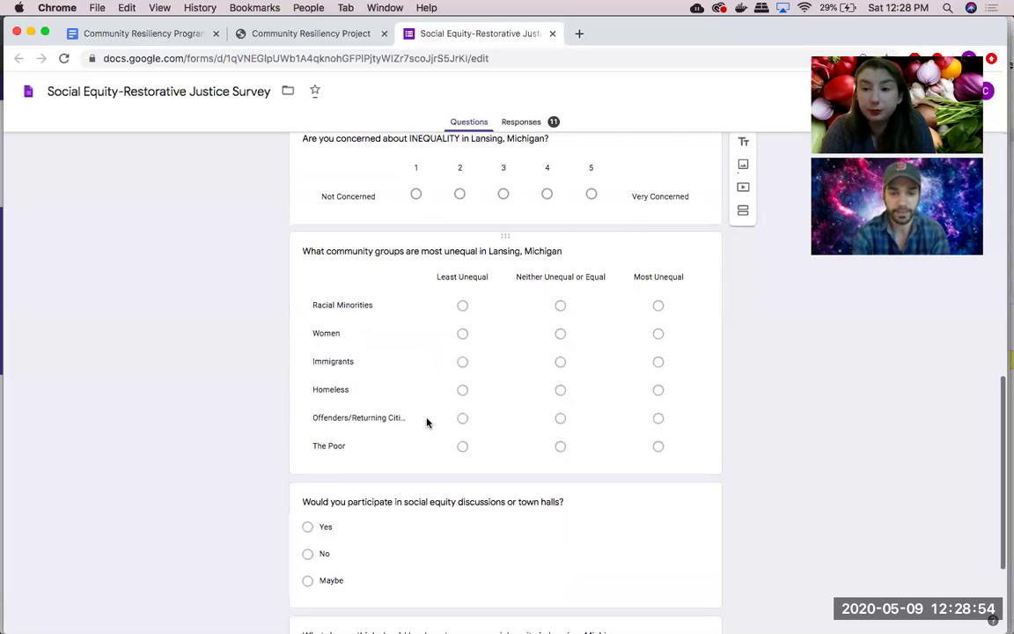
scroll(426, 419, down, 2)
scroll(426, 421, down, 3)
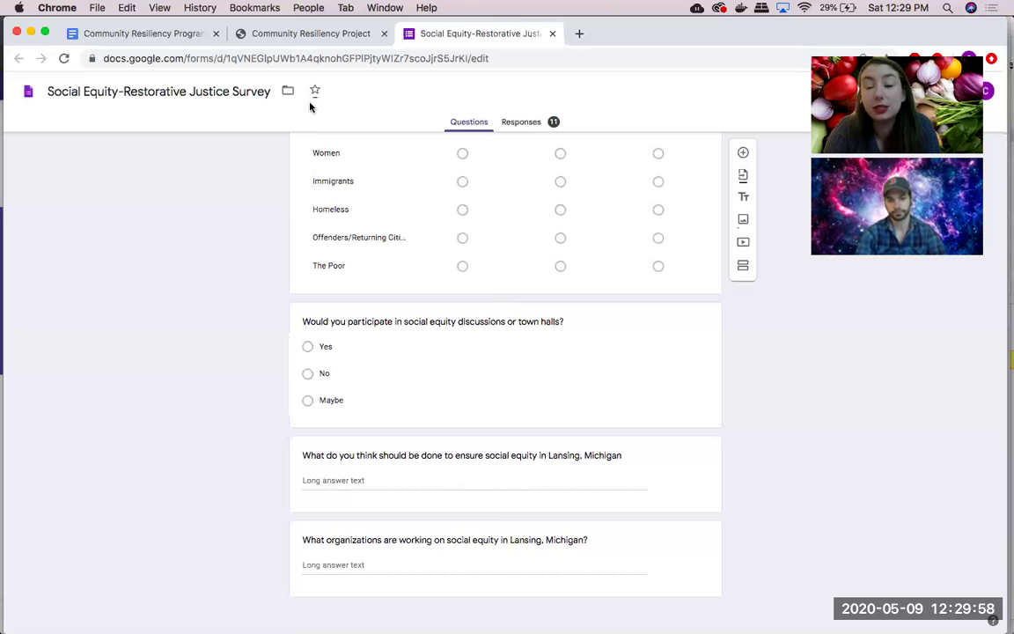
- Return to the Community Resiliency Project join page and open the Food Security Survey
click(295, 33)
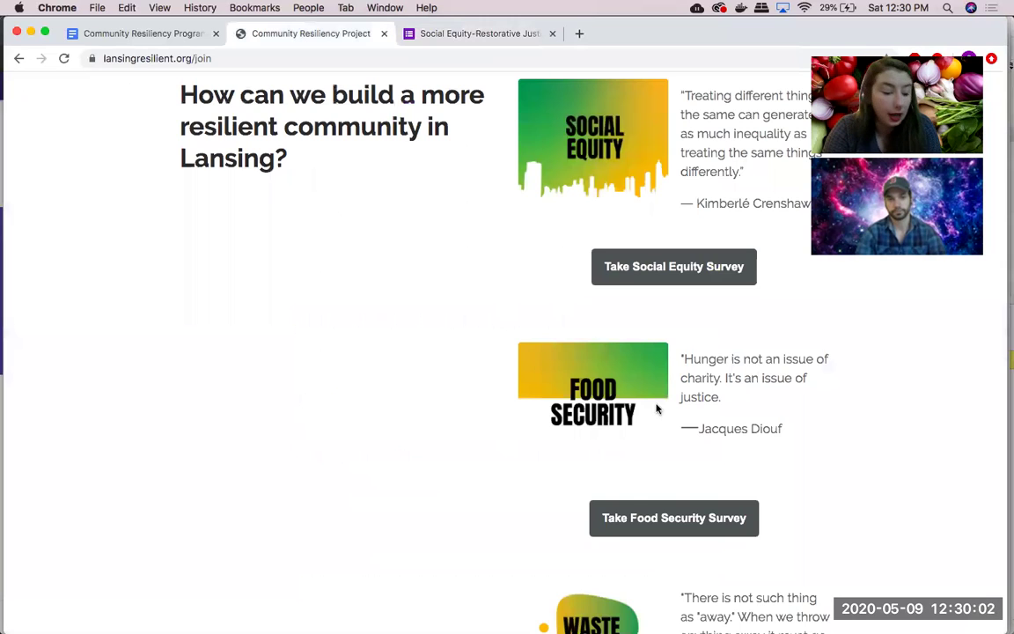
scroll(657, 407, down, 1)
scroll(662, 464, down, 2)
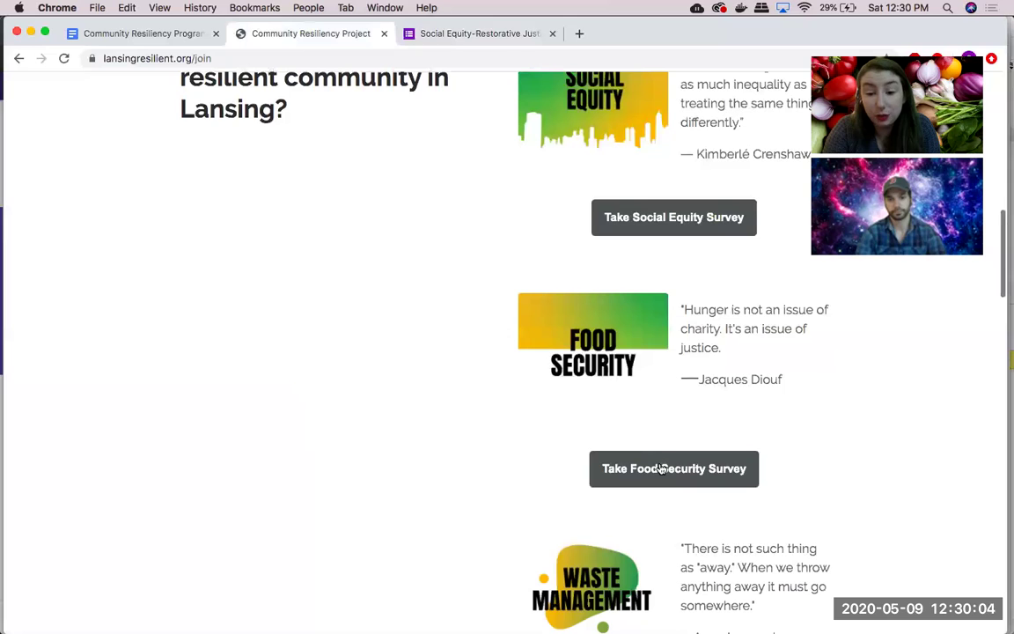
click(660, 467)
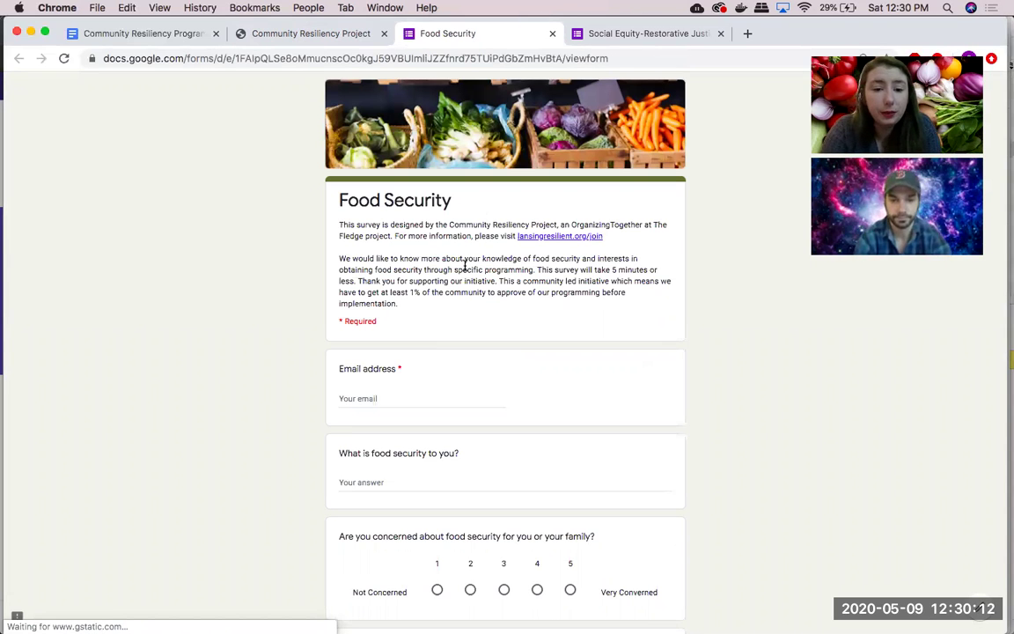
- Review the Food Security survey's introduction and the questions on its first page
scroll(465, 265, down, 2)
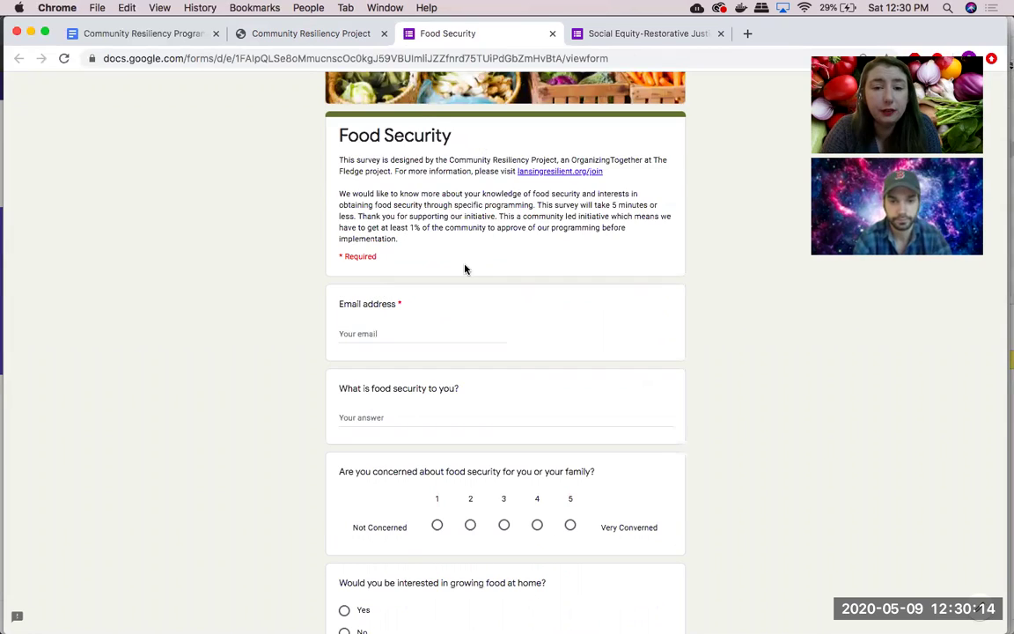
scroll(465, 265, up, 2)
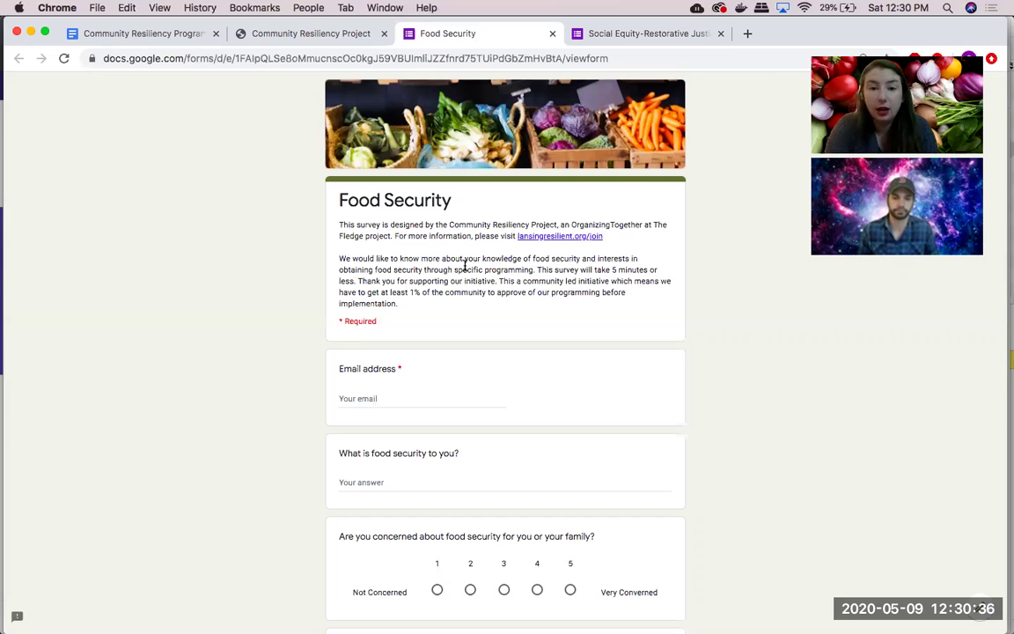
scroll(376, 319, down, 1)
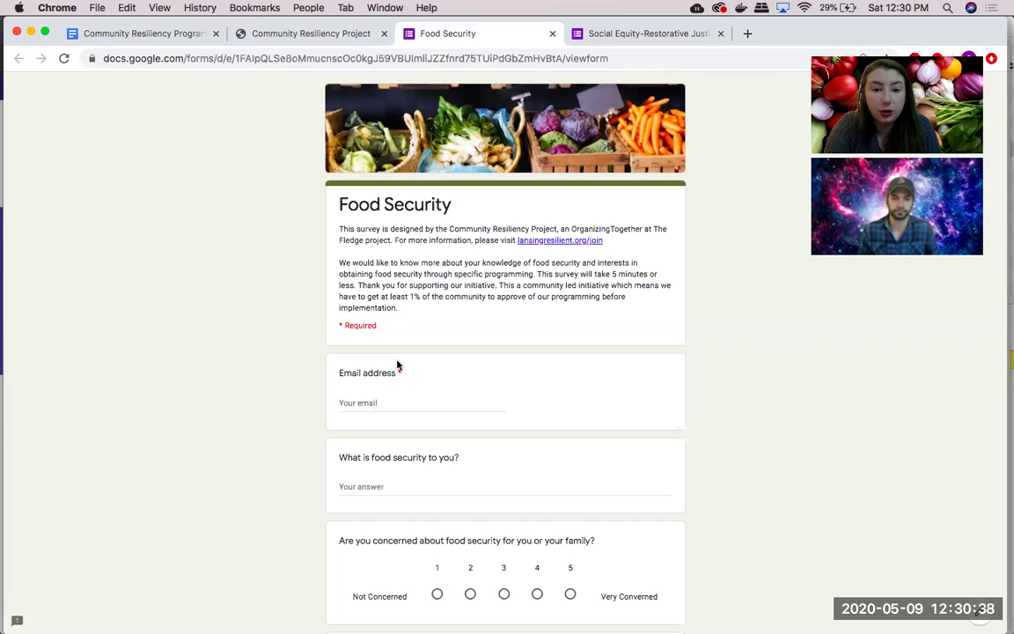
scroll(417, 209, down, 1)
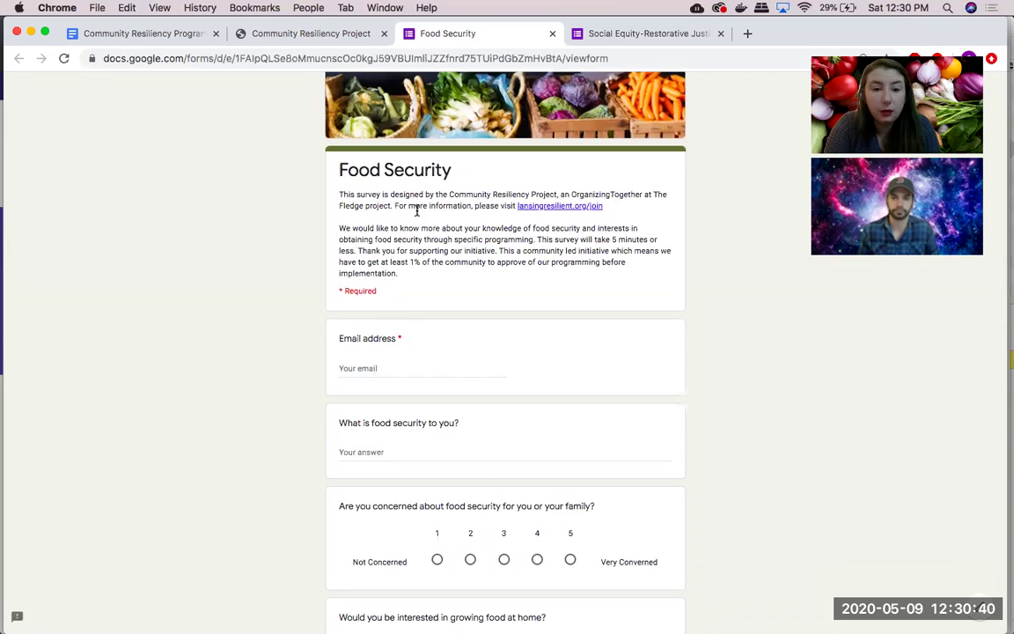
scroll(393, 236, down, 3)
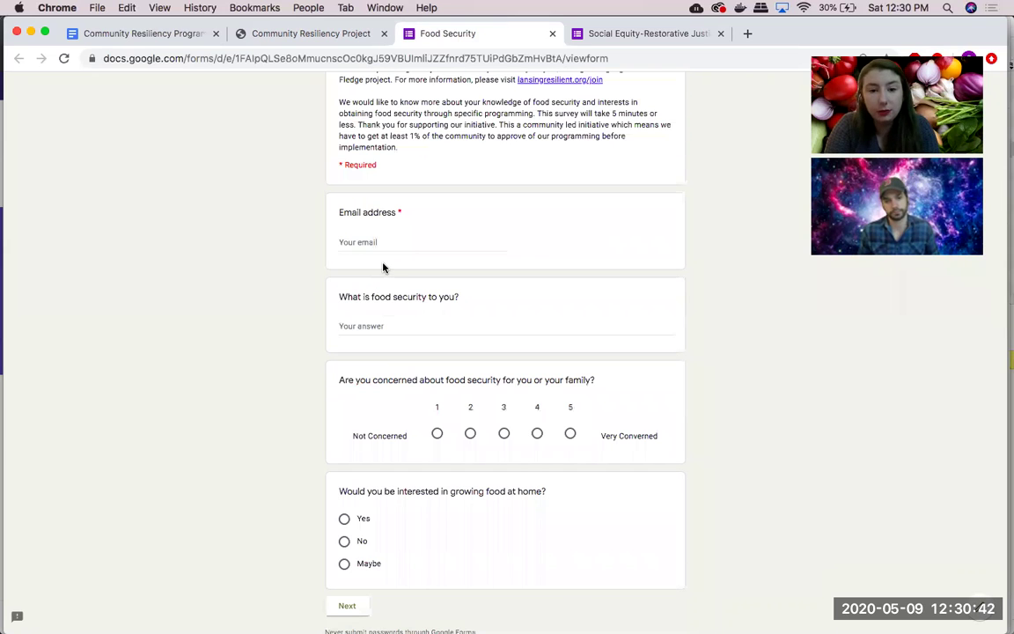
scroll(383, 299, down, 1)
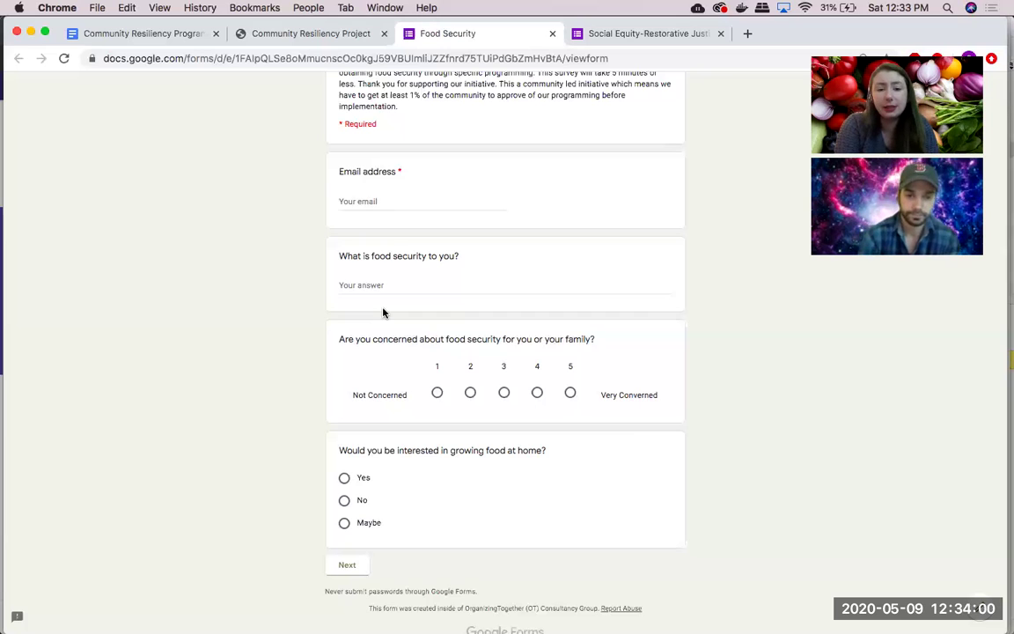
scroll(383, 312, down, 1)
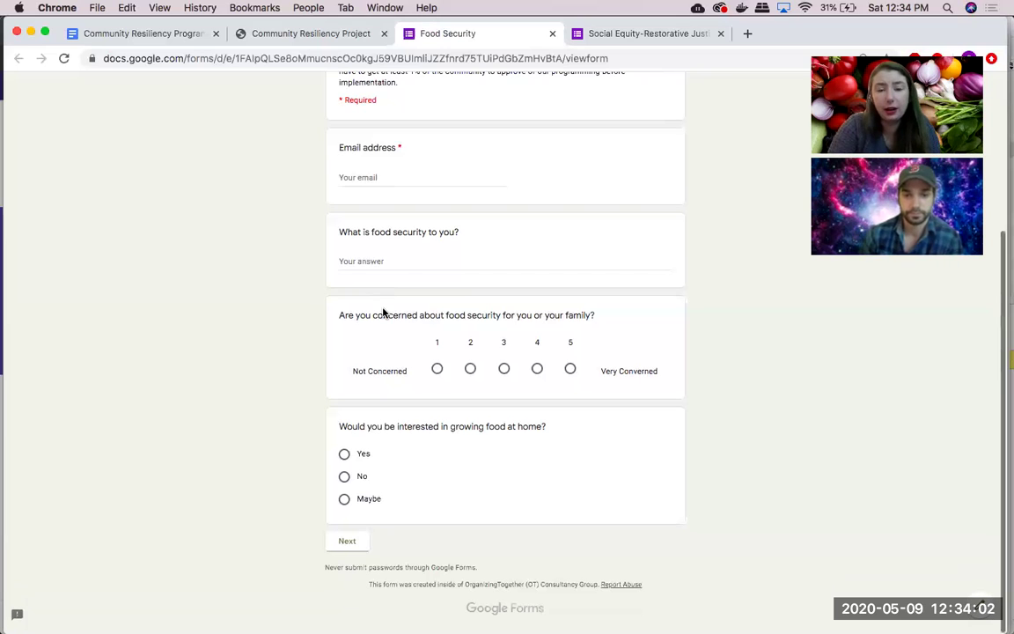
scroll(507, 268, up, 3)
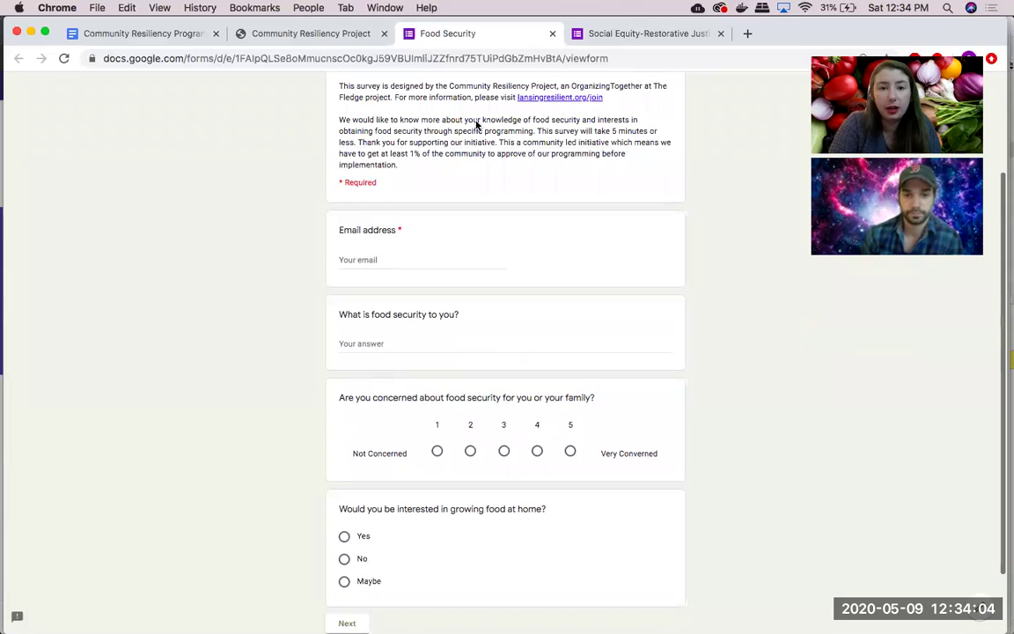
scroll(429, 112, up, 2)
- Return to the Community Resiliency Project join page and detach it into its own browser window
click(312, 34)
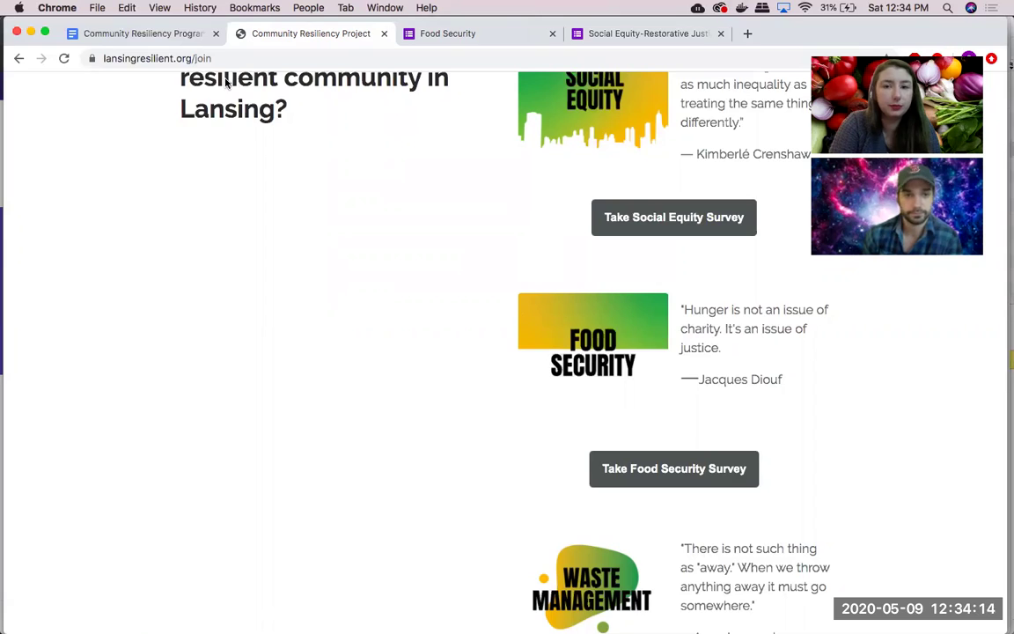
drag(251, 34, 219, 35)
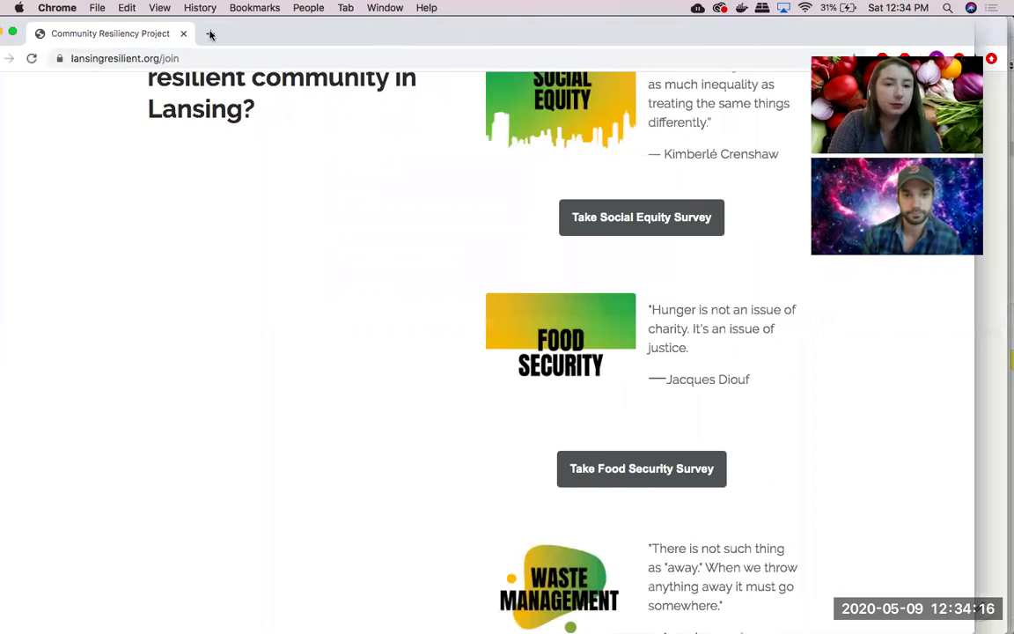
- Enter "google drive" in a new tab, and switch back to the join page to reopen the Food Security Survey
click(211, 34)
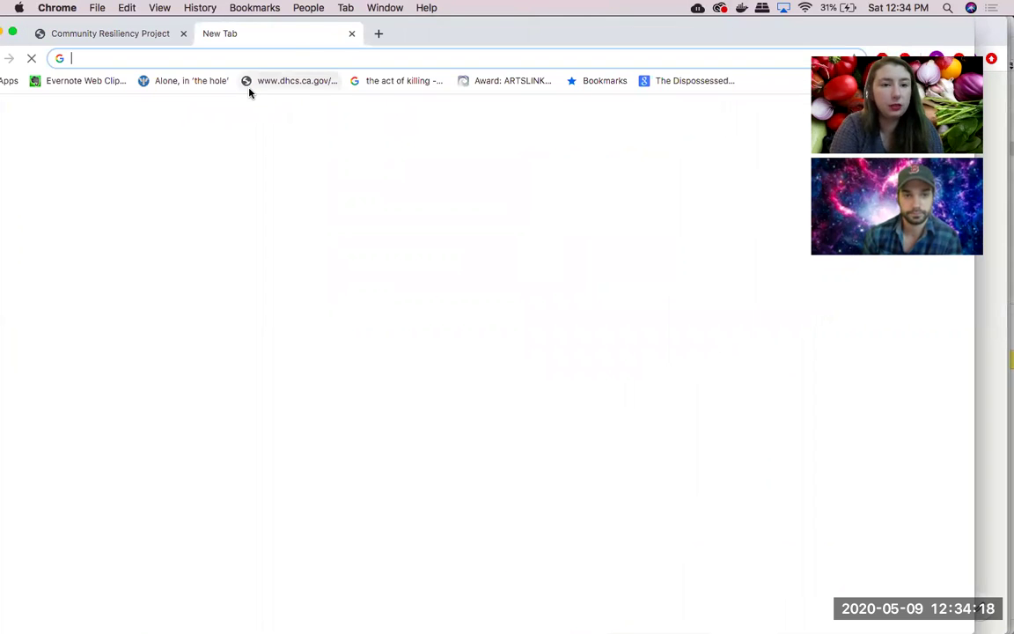
text(google )
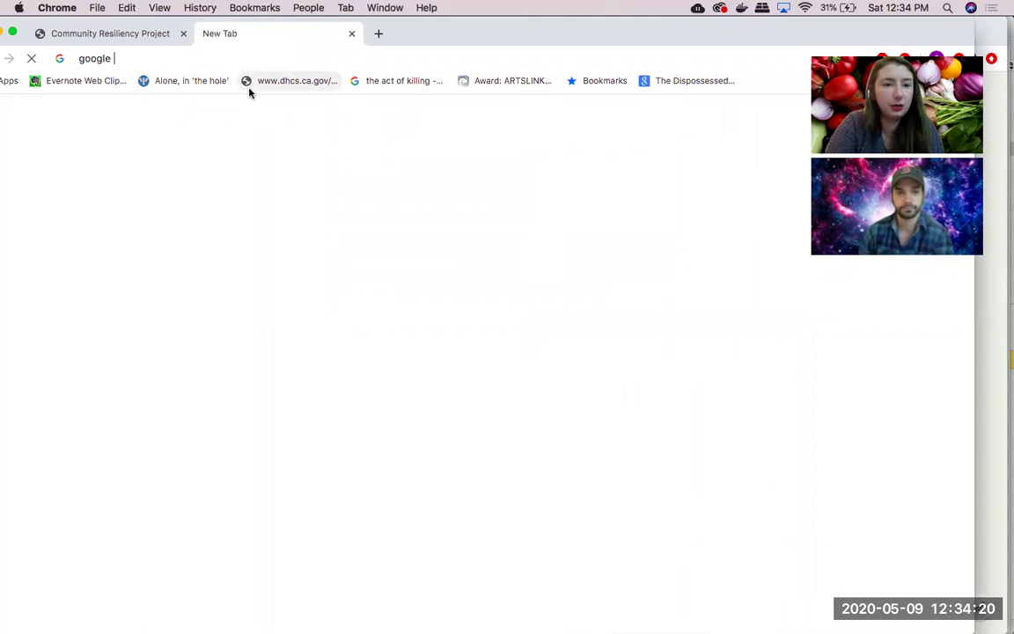
text(drive)
key(super+alt+Left)
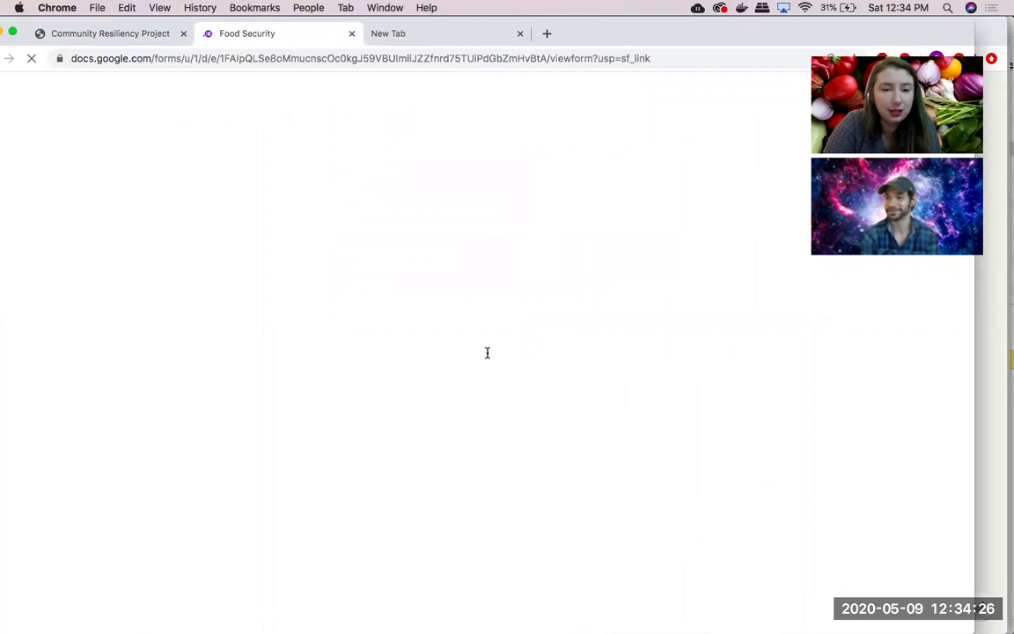
- Fill in the respondent's email address on the first page of the Food Security survey using a saved suggestion
scroll(488, 357, down, 3)
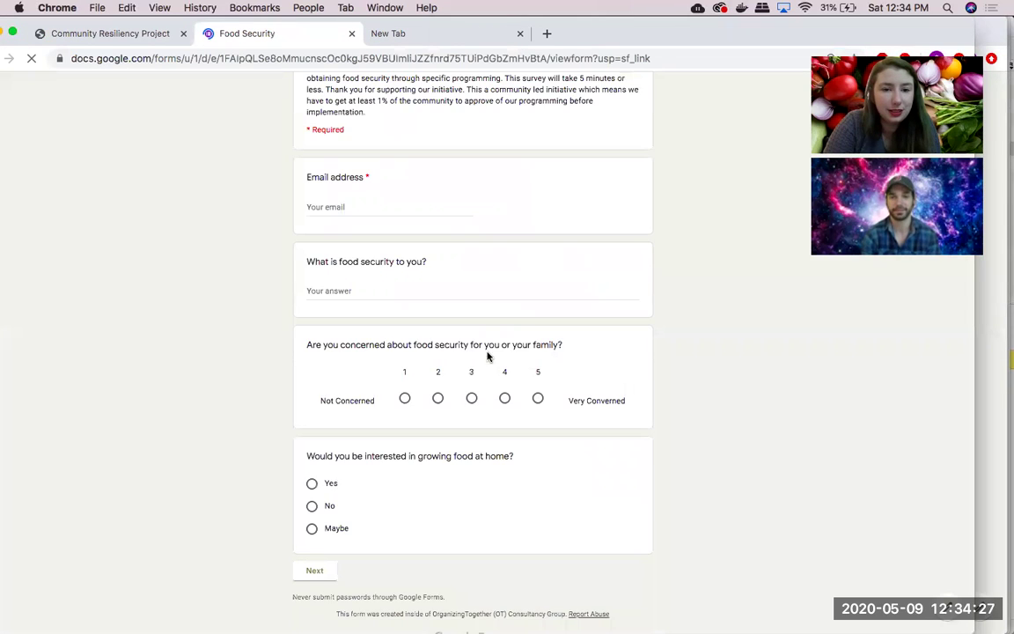
click(353, 205)
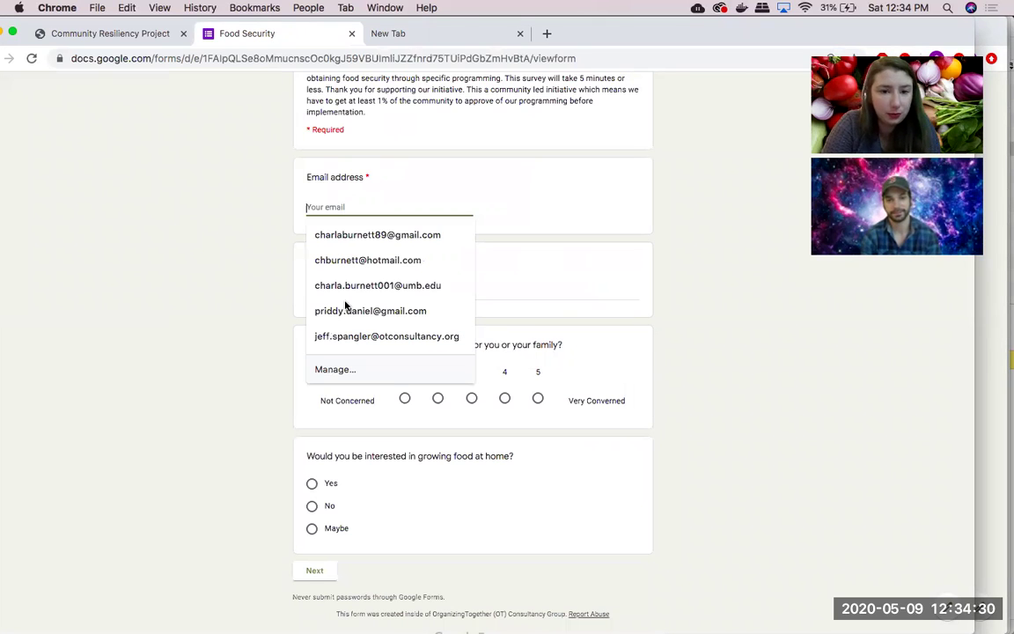
key(Down)
key(Return)
scroll(398, 257, down, 1)
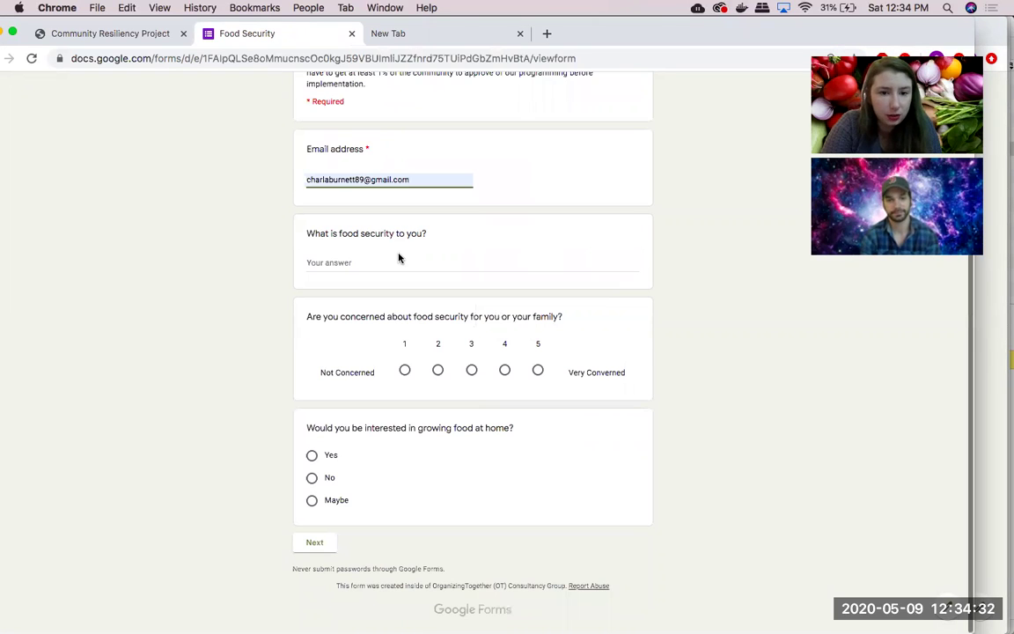
- Rate the food security concern 5, answer Yes to growing food at home, and continue to the Urban Farming section
click(390, 266)
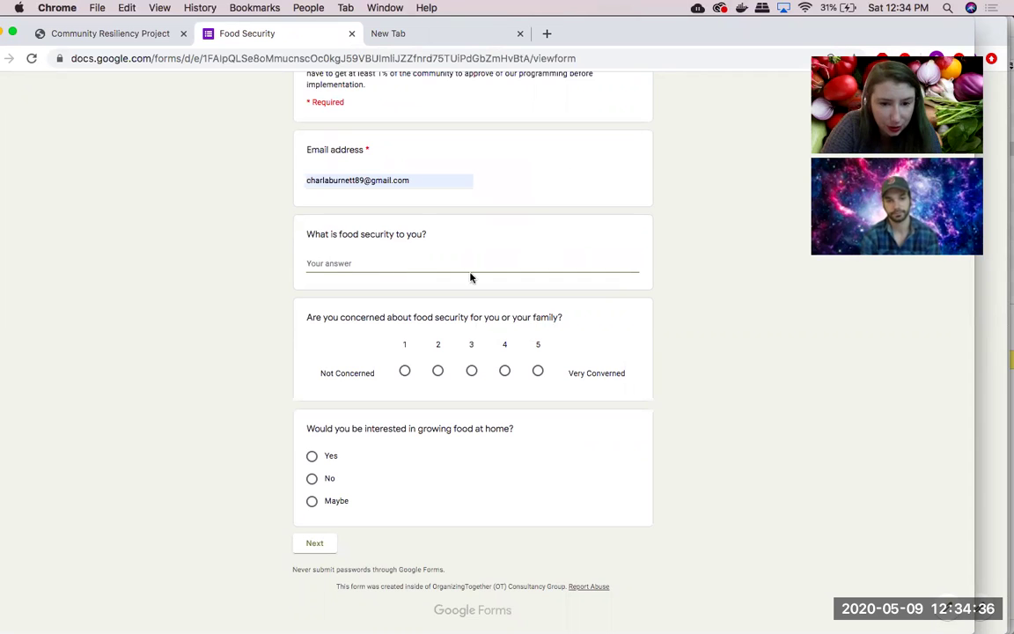
click(537, 371)
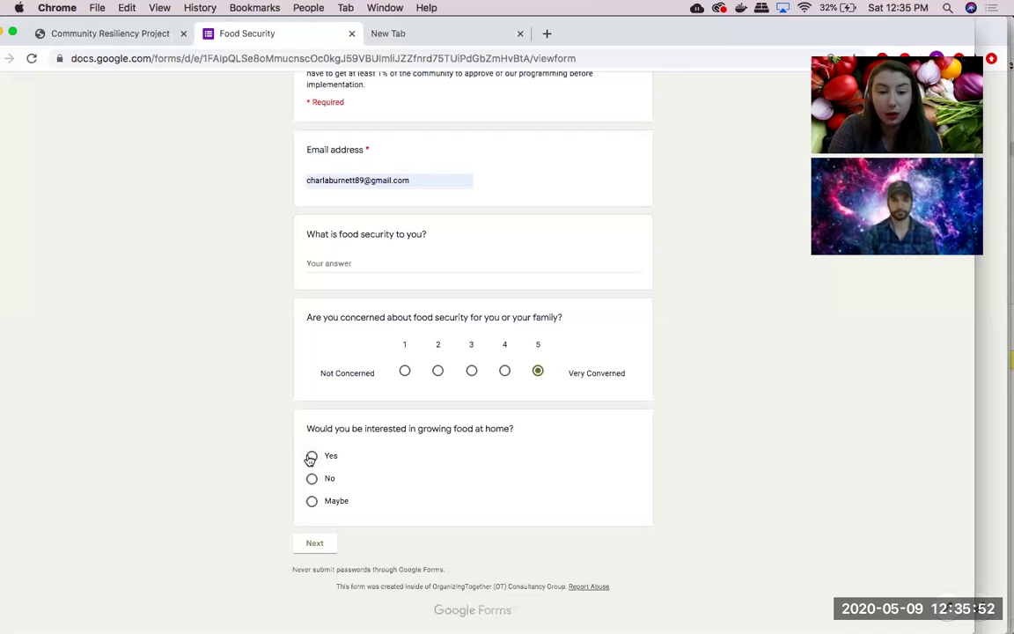
click(312, 457)
click(308, 546)
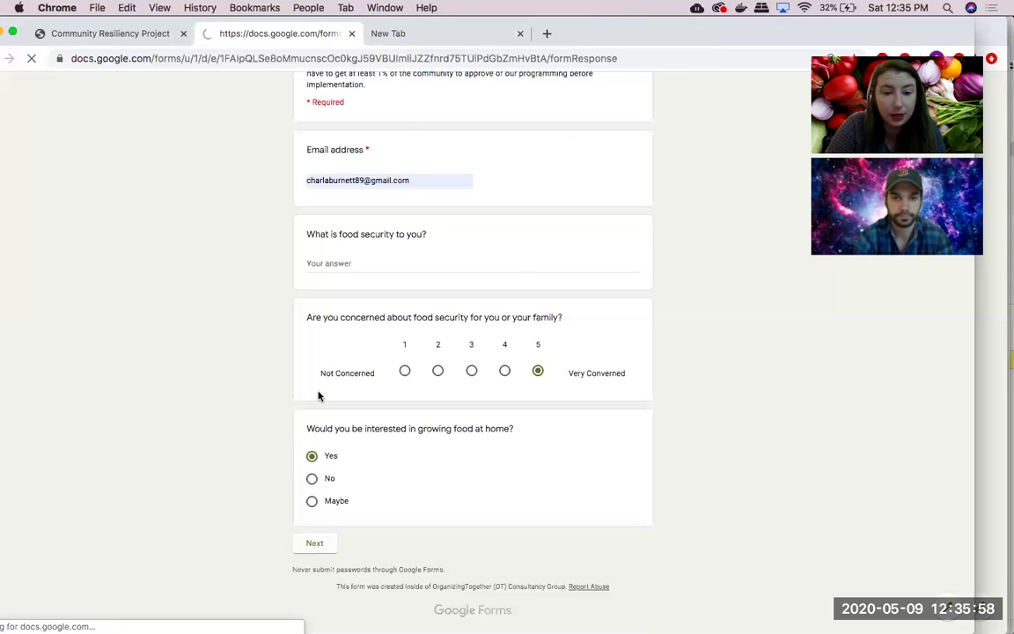
- In the Urban Farming section, choose Knowledge as the greatest obstacle to growing food at home and continue to the Knowledge questions
scroll(436, 425, down, 1)
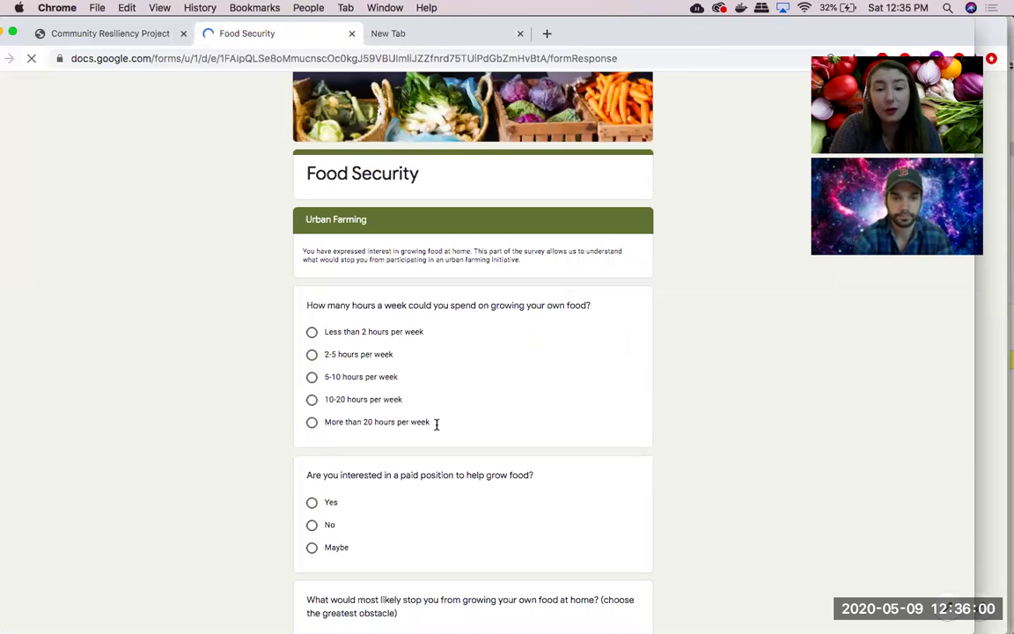
scroll(436, 424, down, 2)
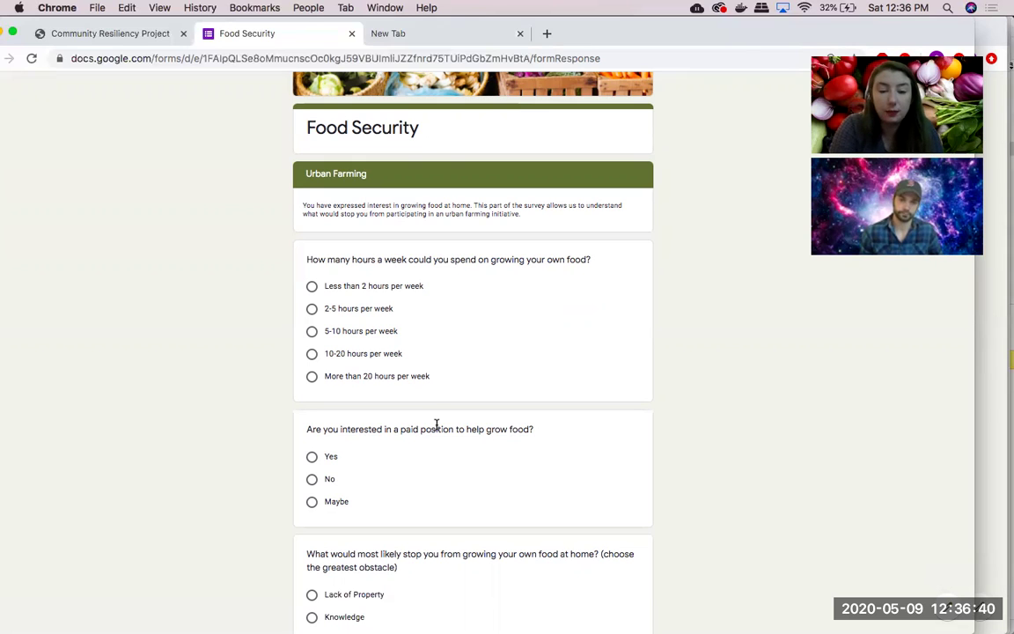
scroll(437, 426, down, 3)
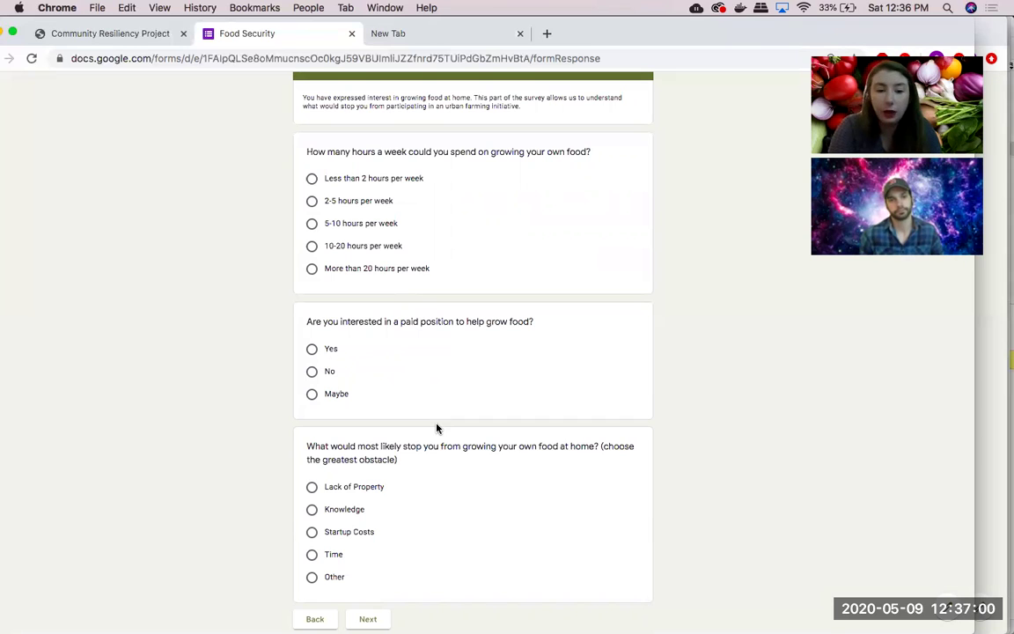
scroll(436, 429, down, 2)
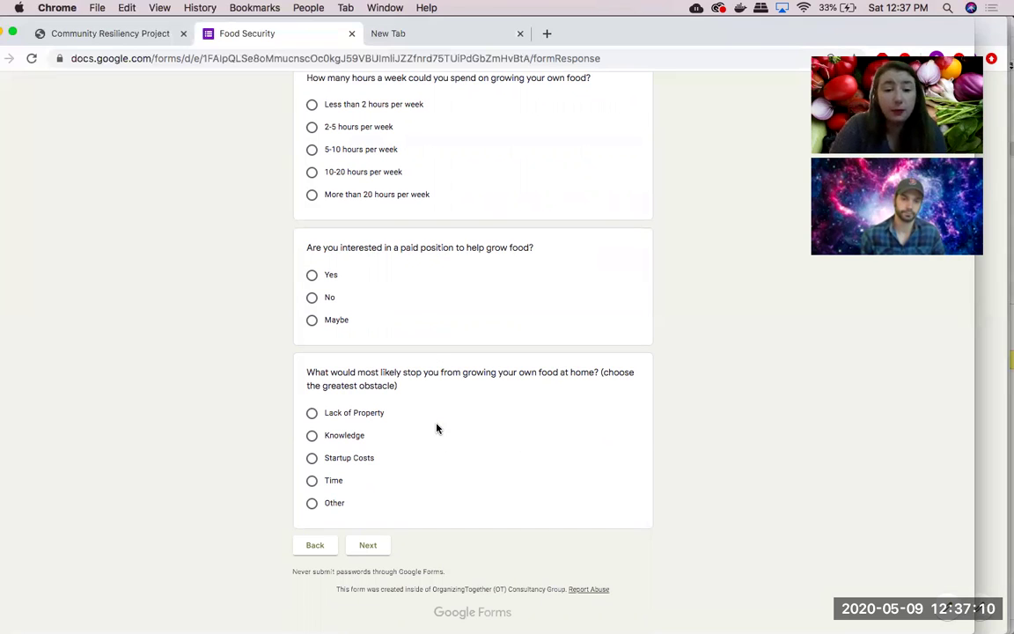
click(344, 435)
click(370, 544)
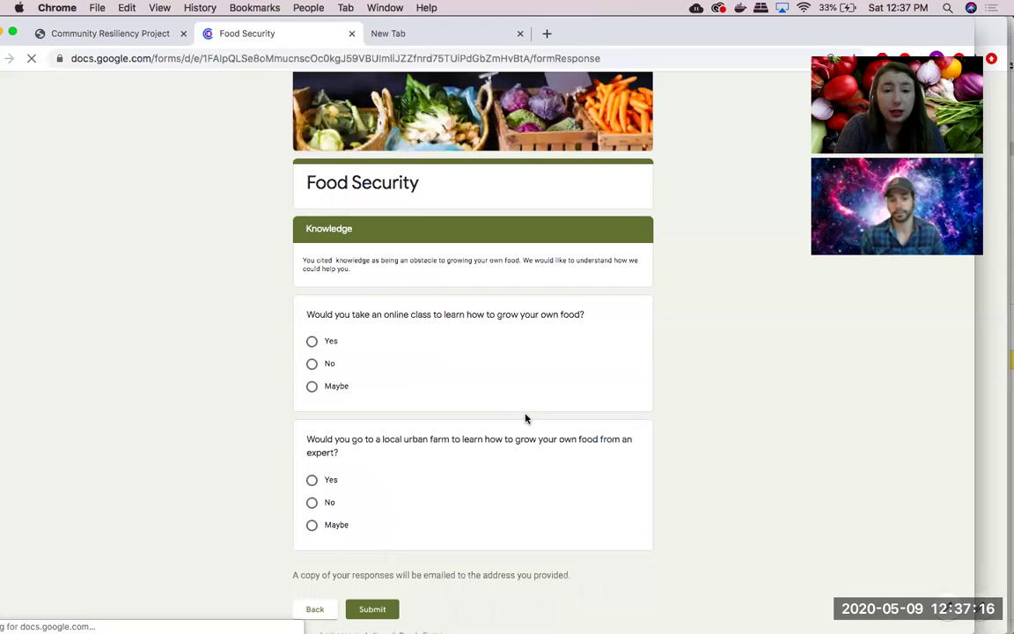
scroll(526, 418, down, 2)
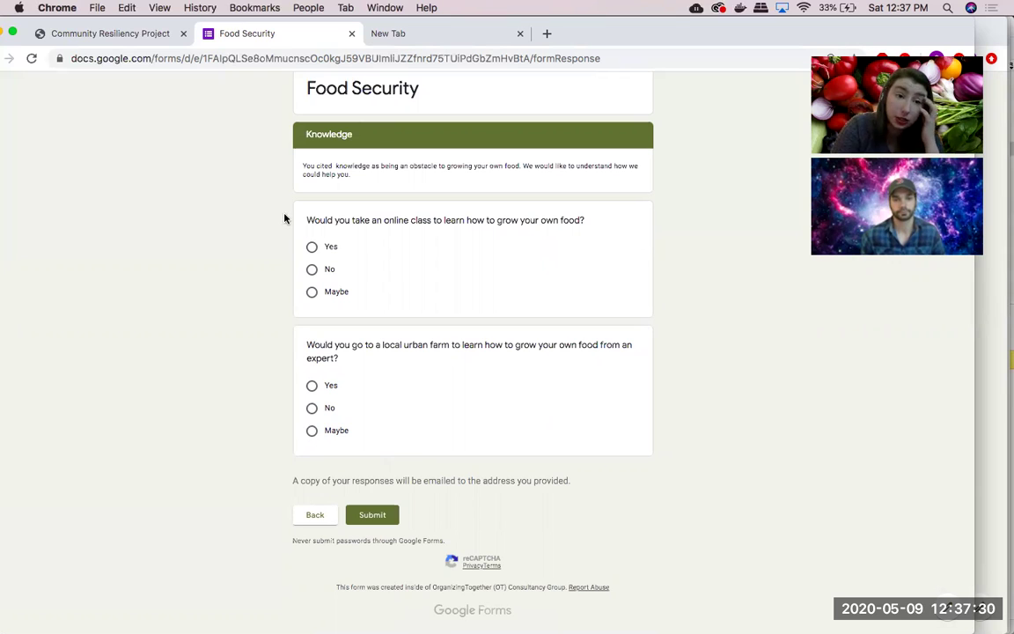
drag(684, 39, 720, 38)
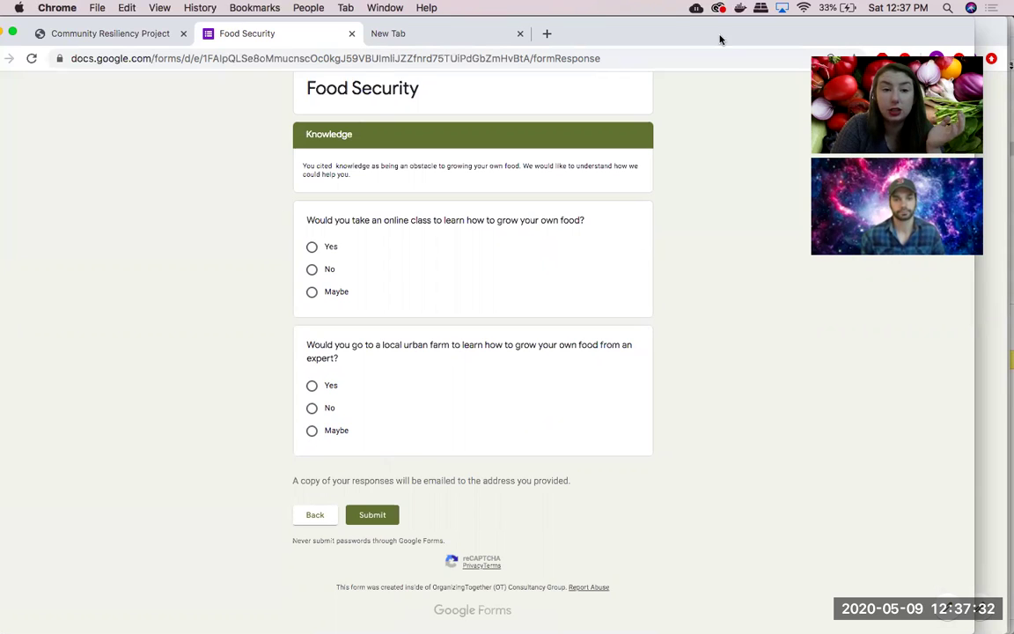